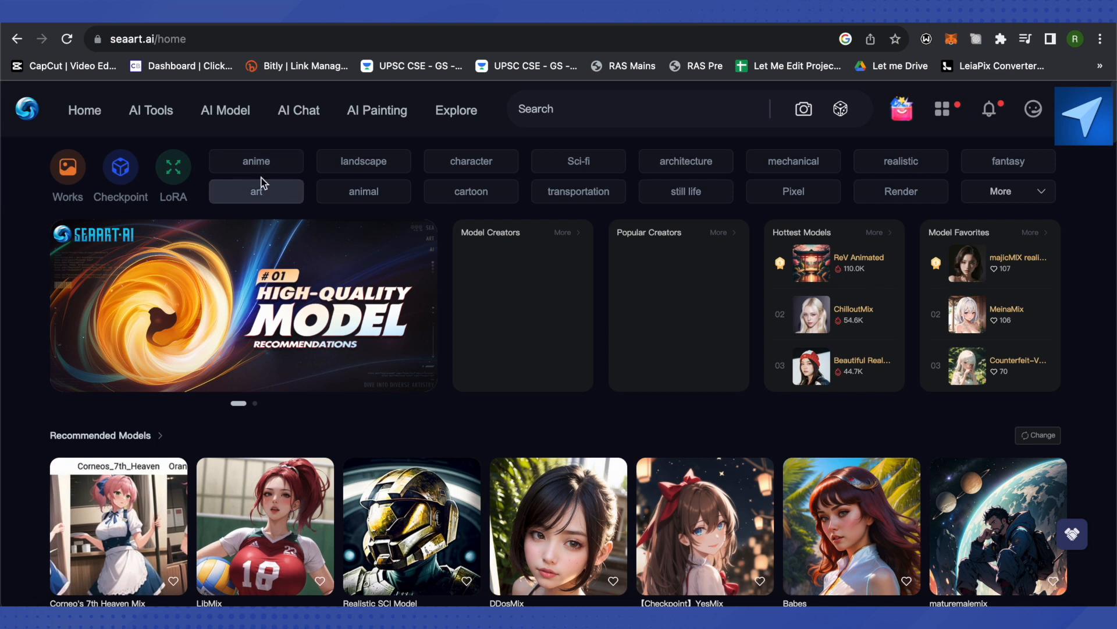
- Open the anime category and browse its hot works in the gallery
click(248, 164)
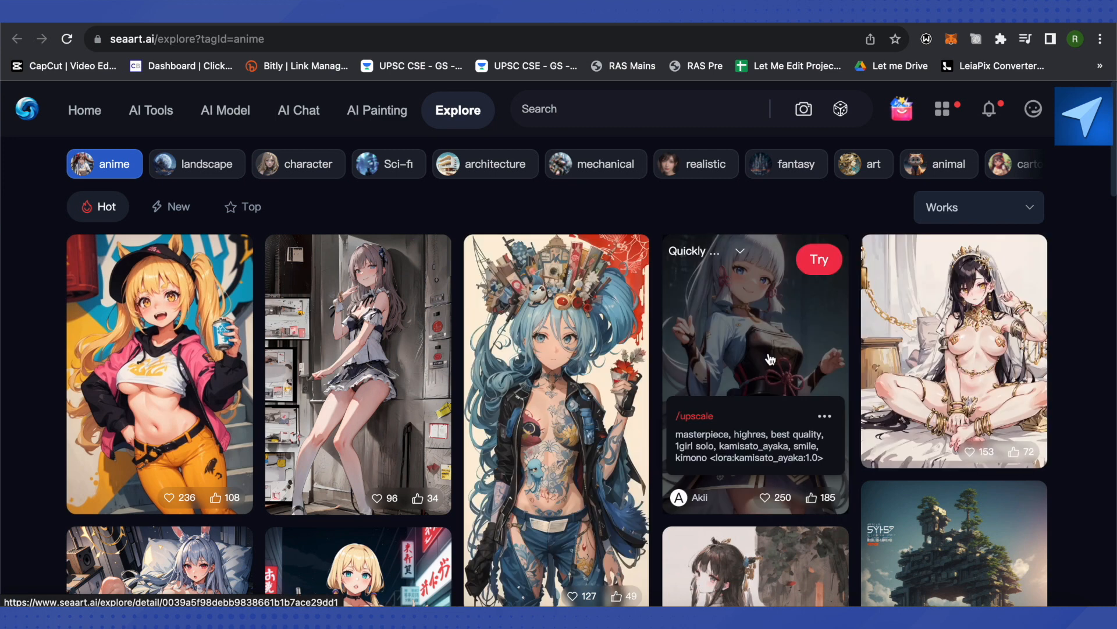
scroll(774, 396, down, 2)
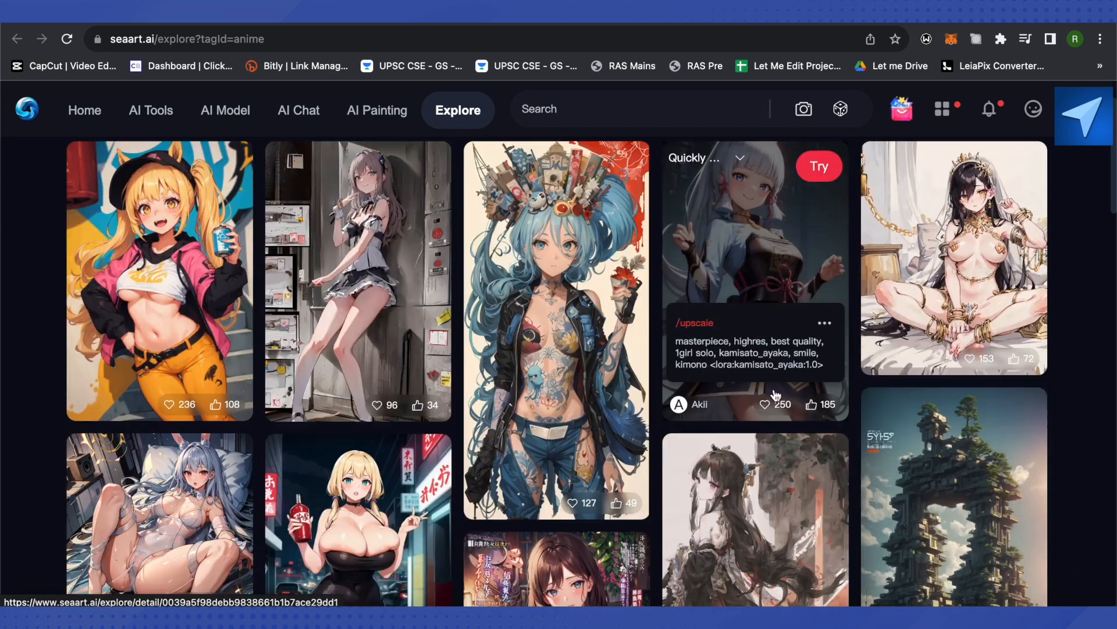
scroll(776, 396, down, 15)
scroll(788, 396, down, 15)
scroll(788, 396, up, 20)
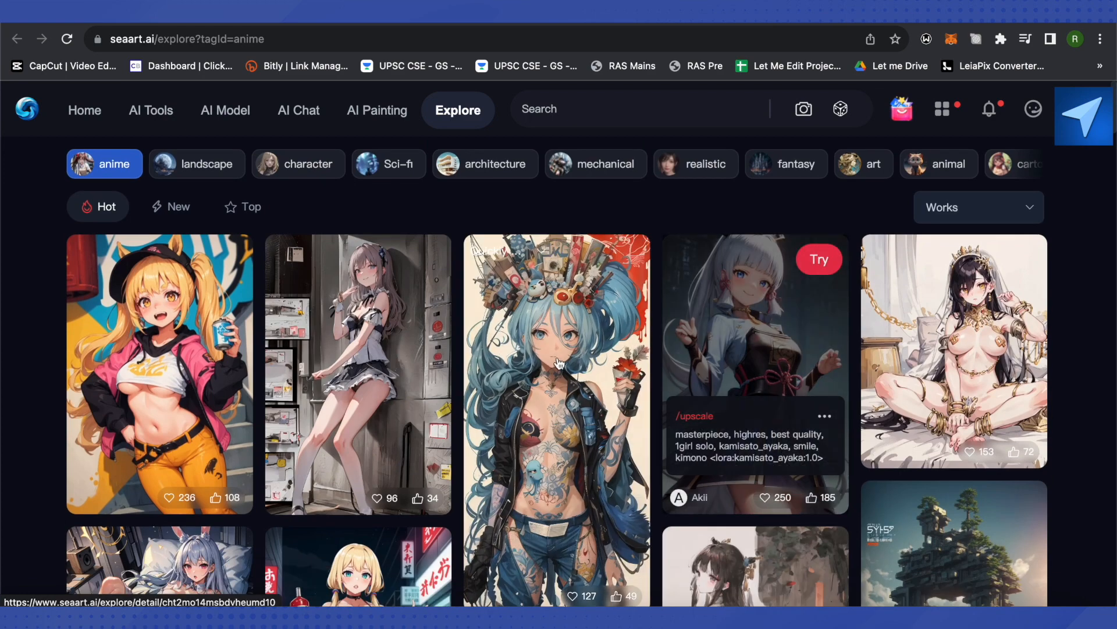
scroll(559, 363, down, 15)
scroll(560, 364, down, 15)
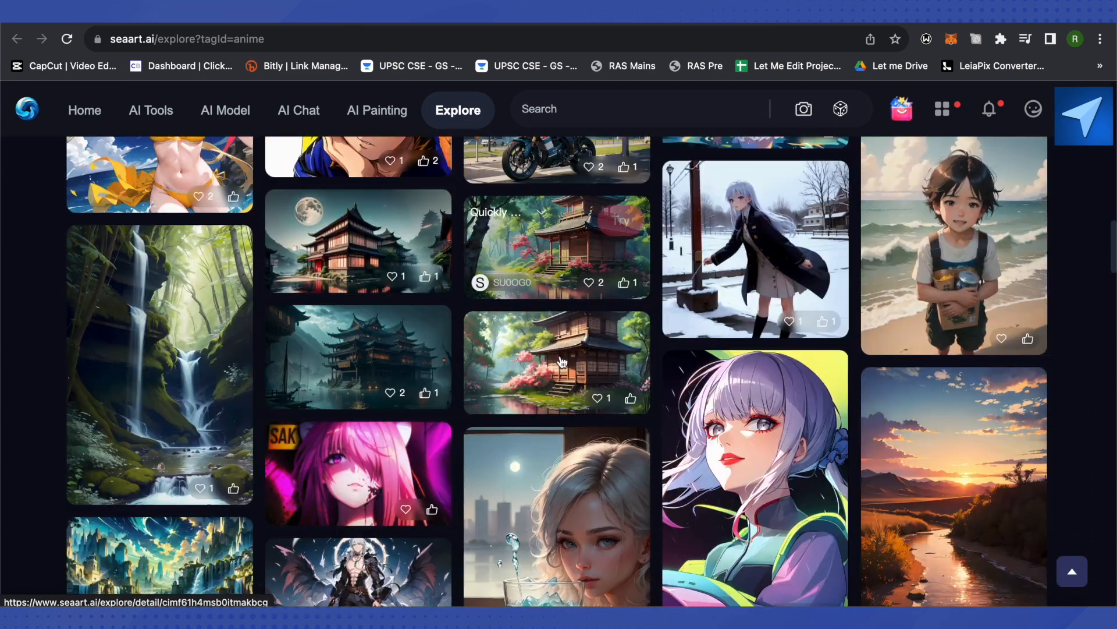
scroll(562, 362, down, 2)
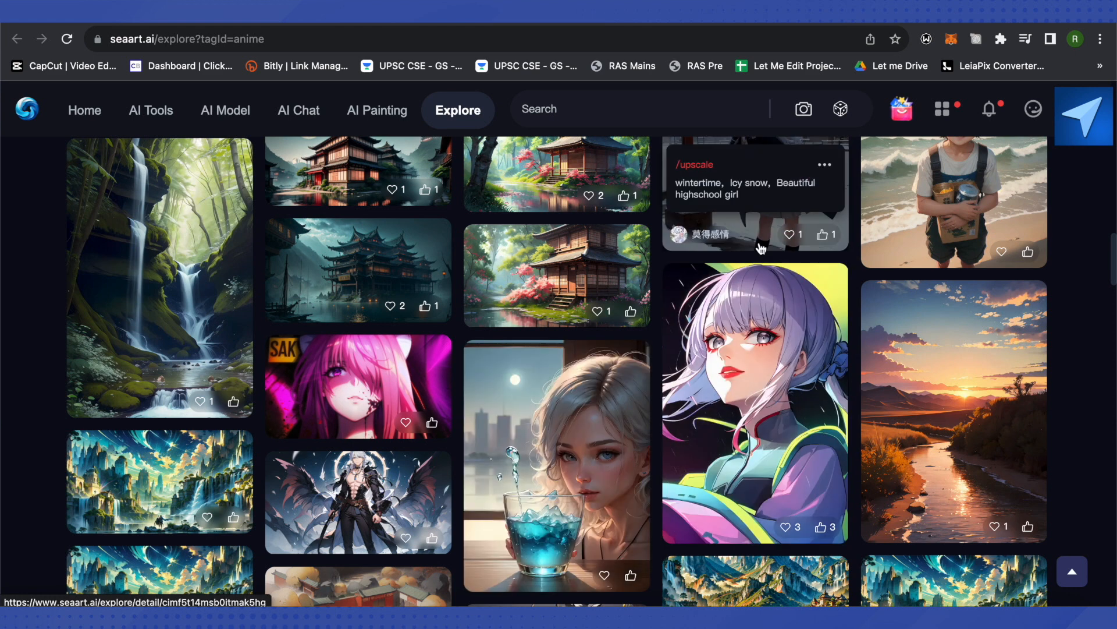
scroll(727, 243, up, 10)
scroll(726, 244, up, 4)
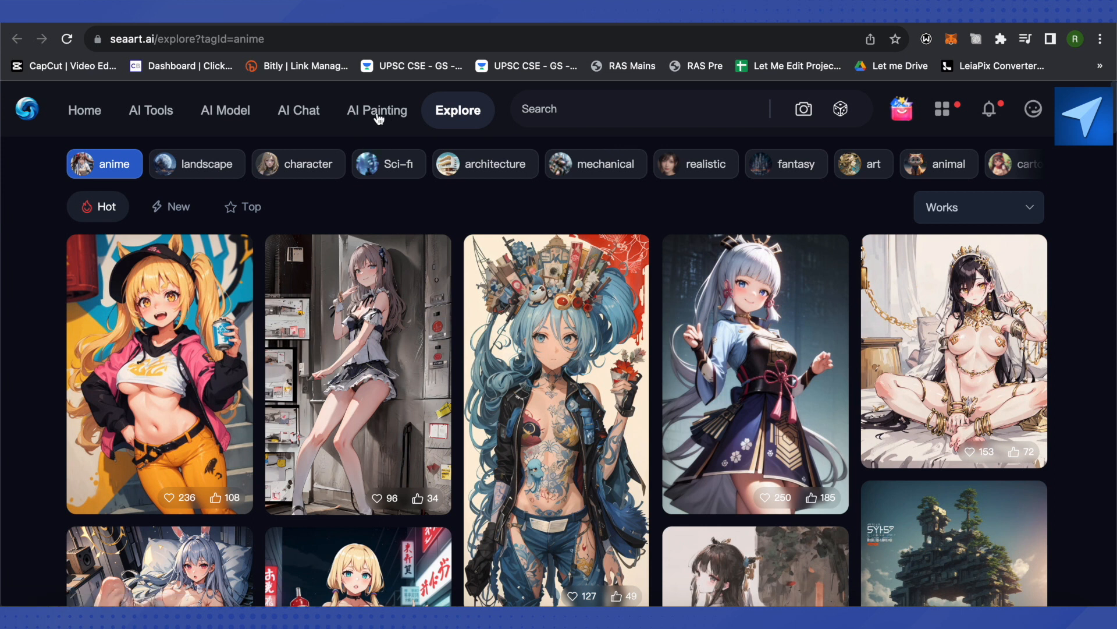
- Open AI Painting and inspect the Rajasthani girl prompt and its first generated image at full size
click(377, 111)
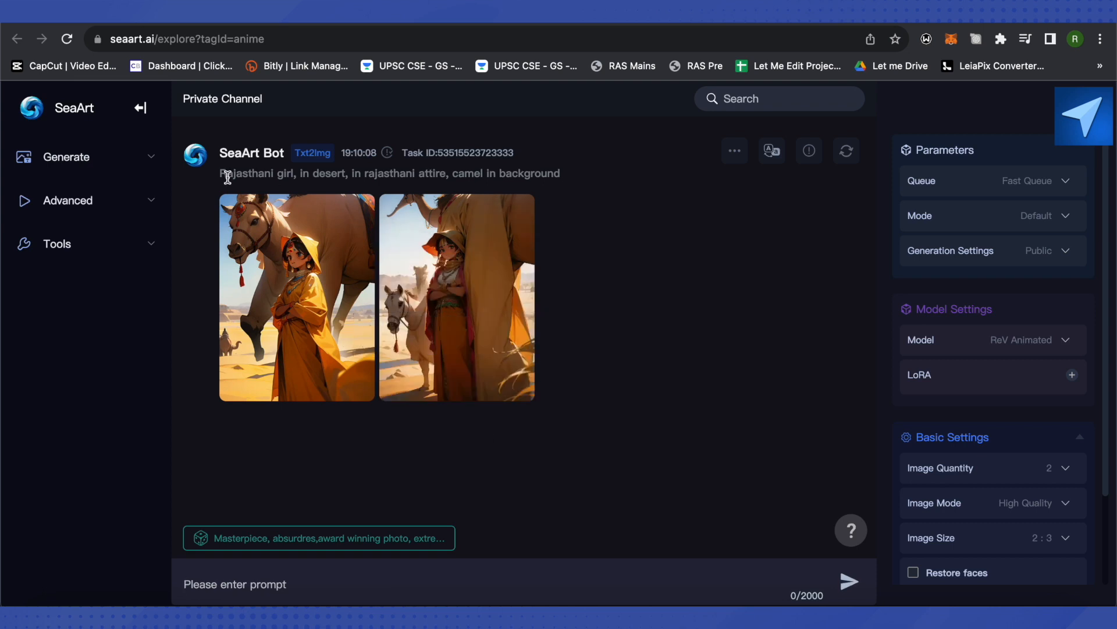
drag(221, 173, 568, 185)
click(575, 185)
mouse_move(302, 208)
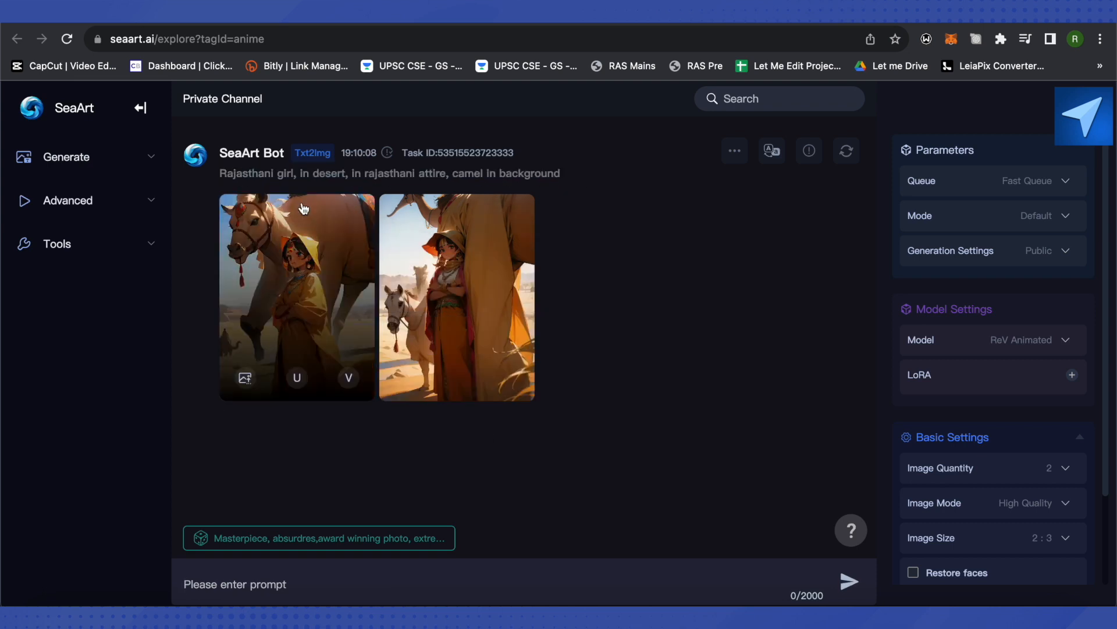
click(287, 329)
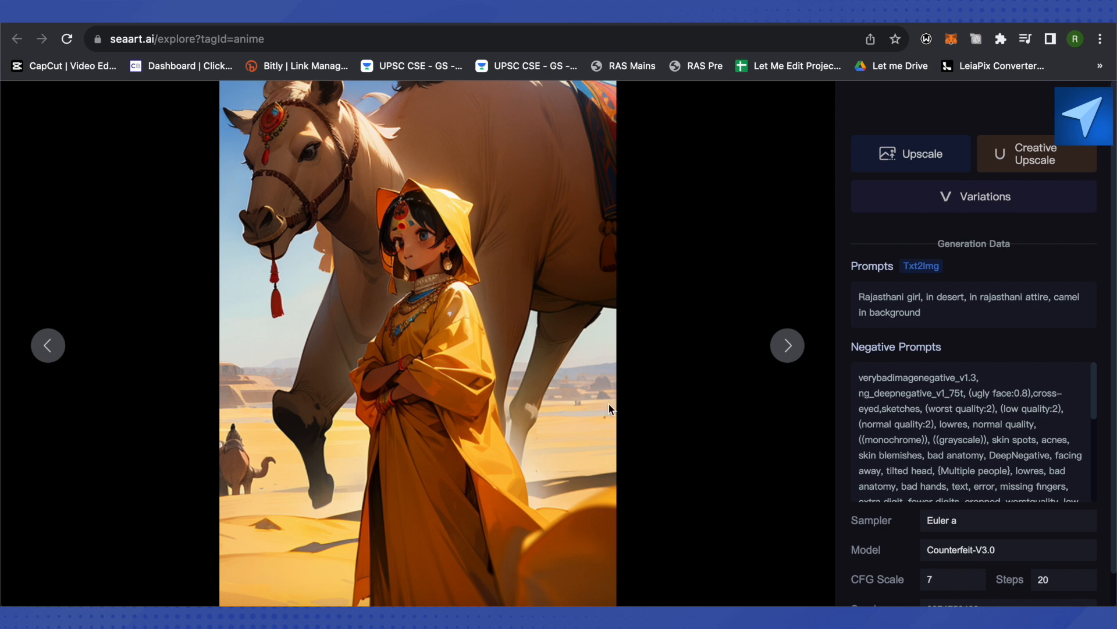
key(Escape)
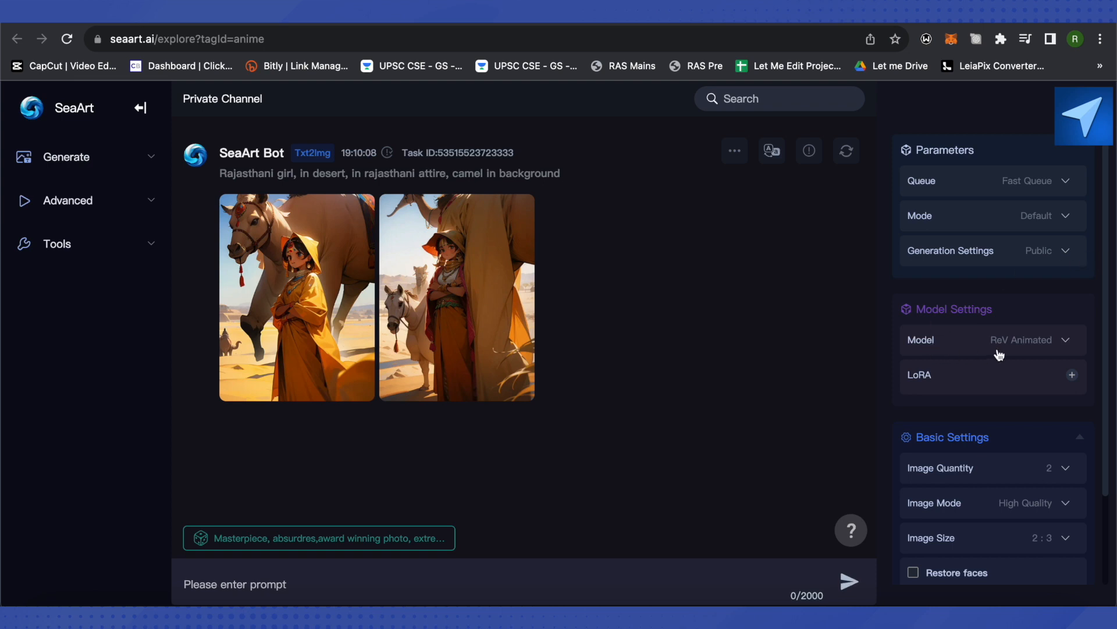
- Open the complete model selection and browse the models offered under Explore More
click(1029, 346)
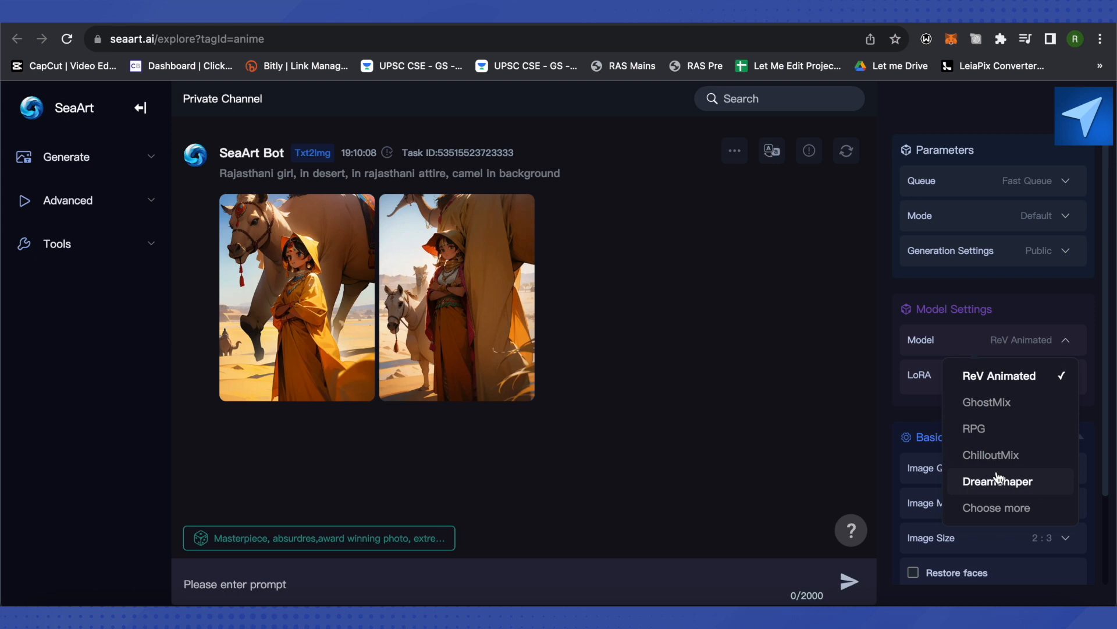
click(1000, 509)
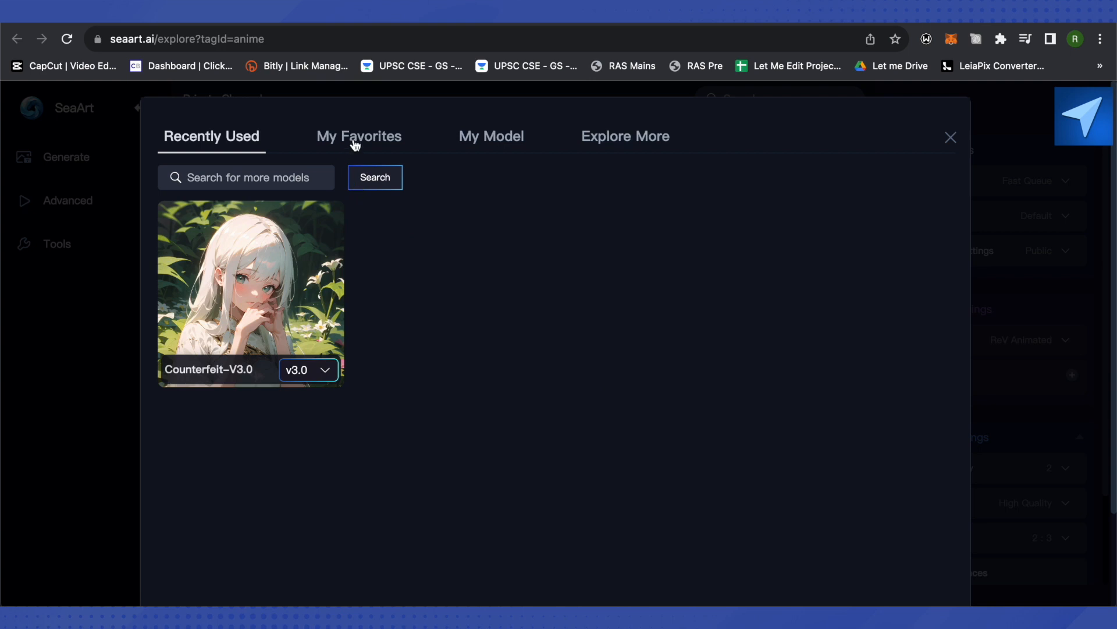
click(631, 144)
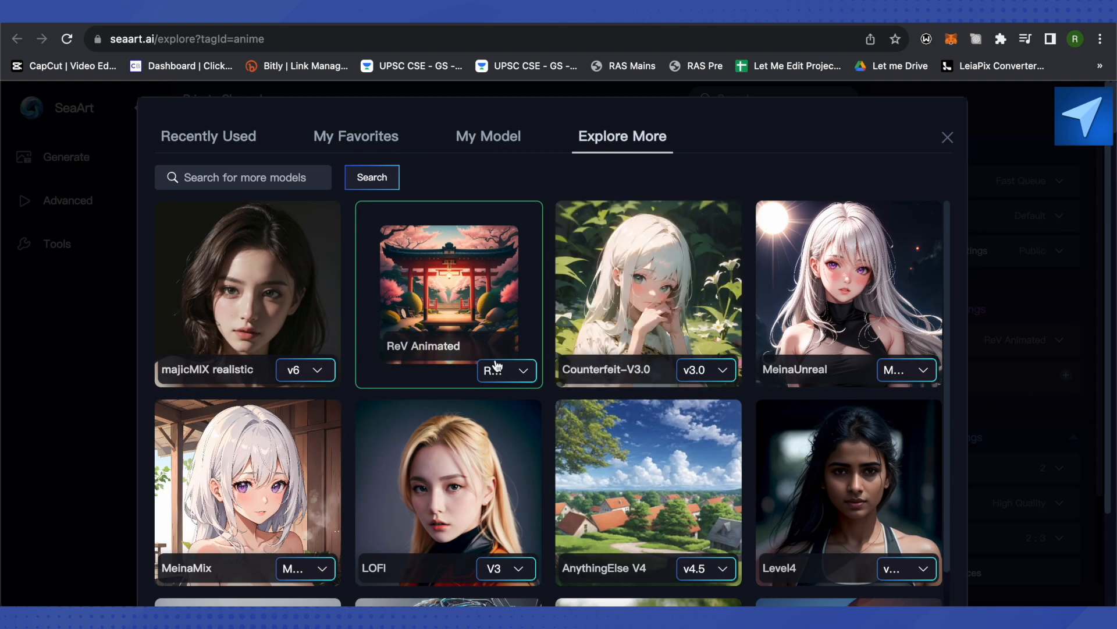
scroll(640, 466, down, 2)
scroll(623, 495, down, 4)
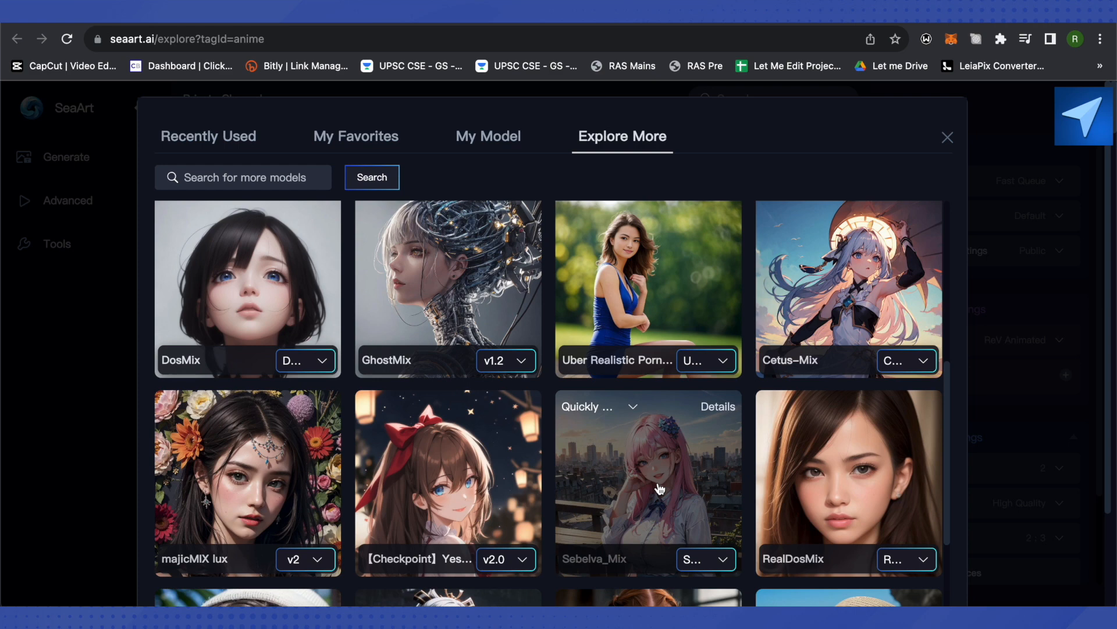
scroll(661, 486, up, 7)
scroll(771, 422, down, 3)
scroll(783, 412, down, 12)
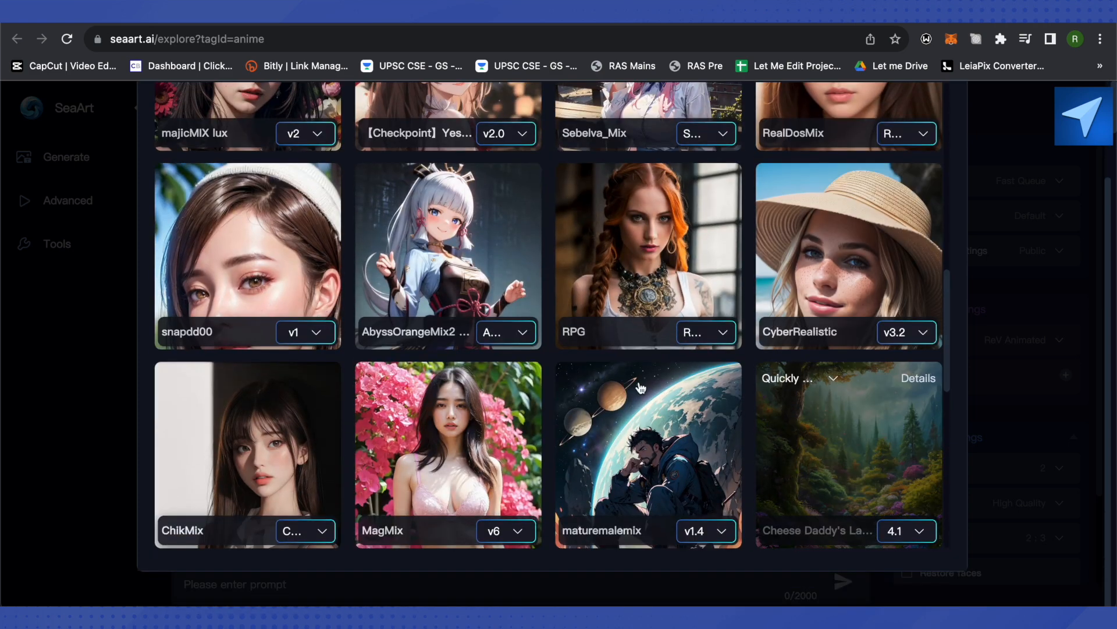
scroll(720, 397, up, 10)
scroll(449, 177, up, 2)
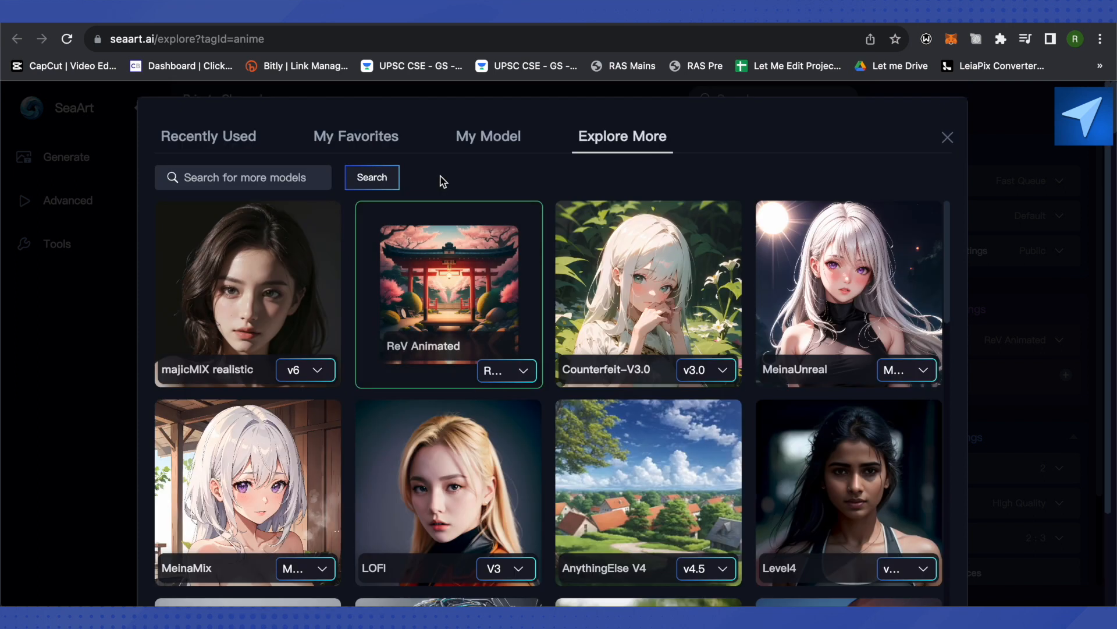
- Check the personal, favorite and recently used models, and set the model to AnyHentai from the Explore More collection
click(496, 150)
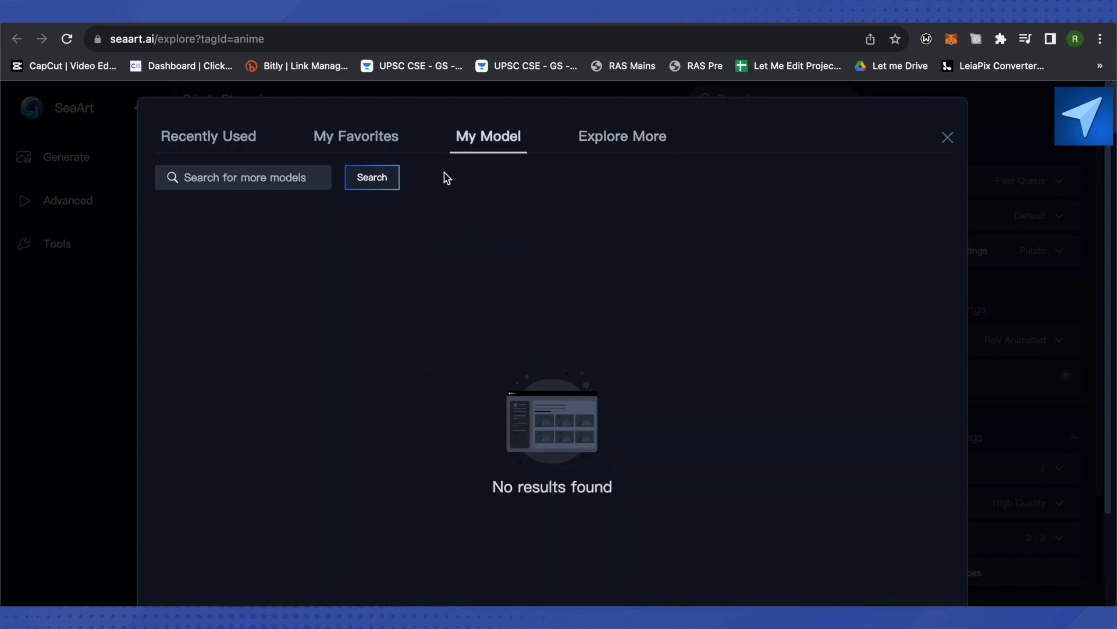
click(356, 139)
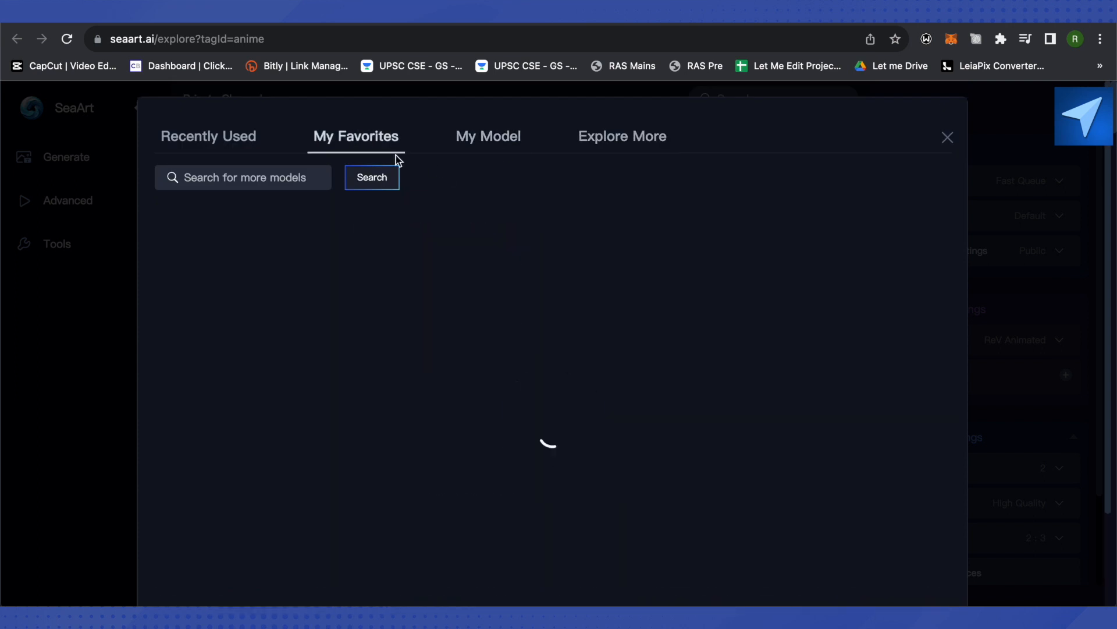
click(249, 150)
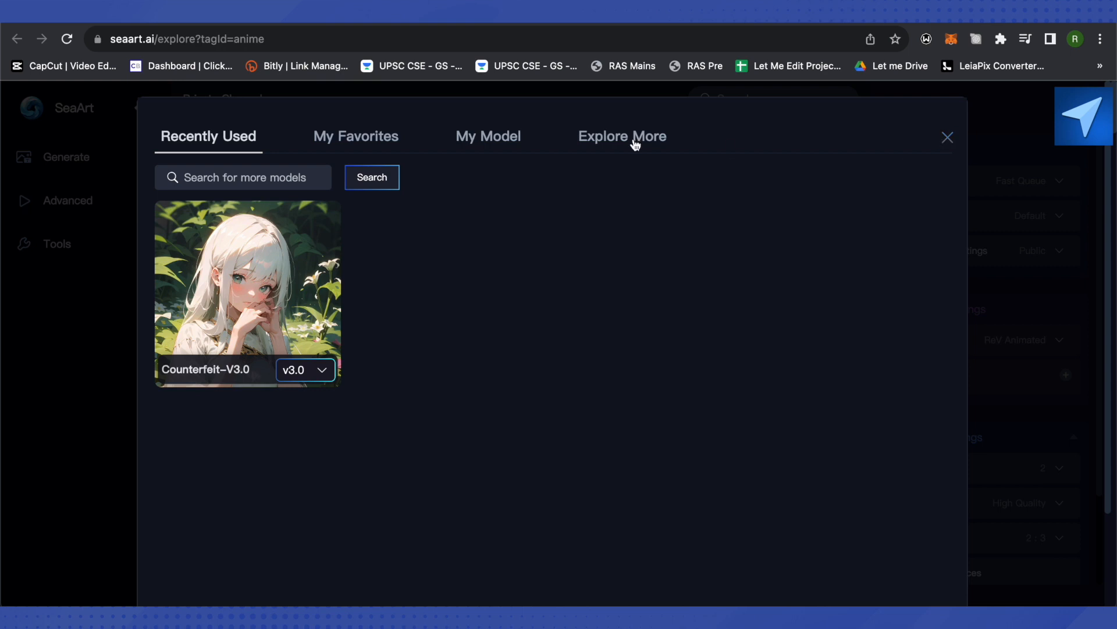
click(593, 143)
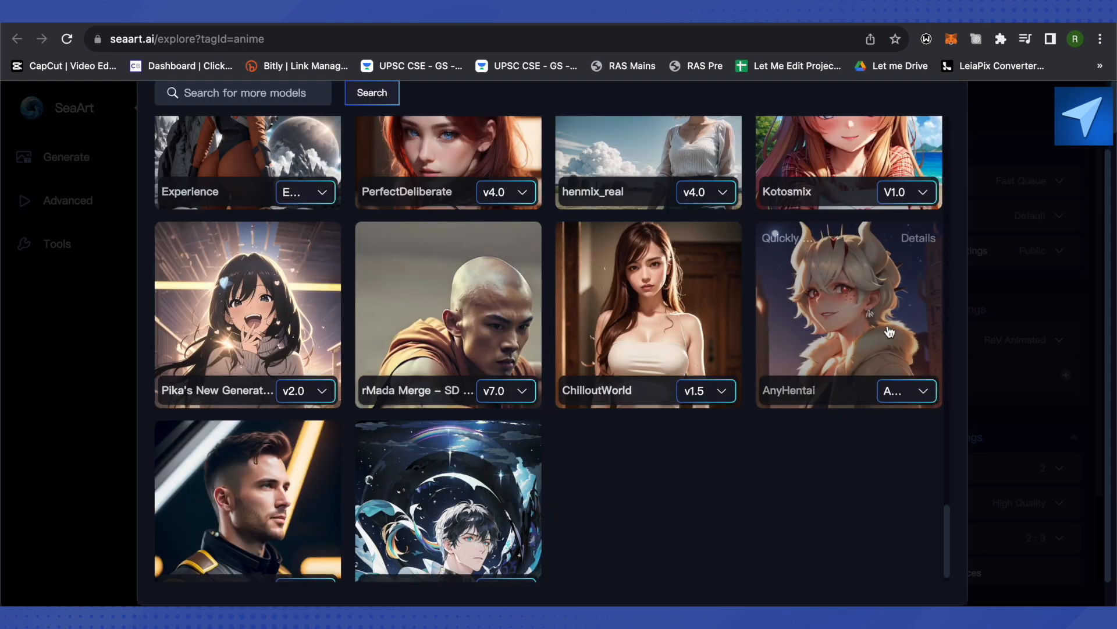
click(858, 340)
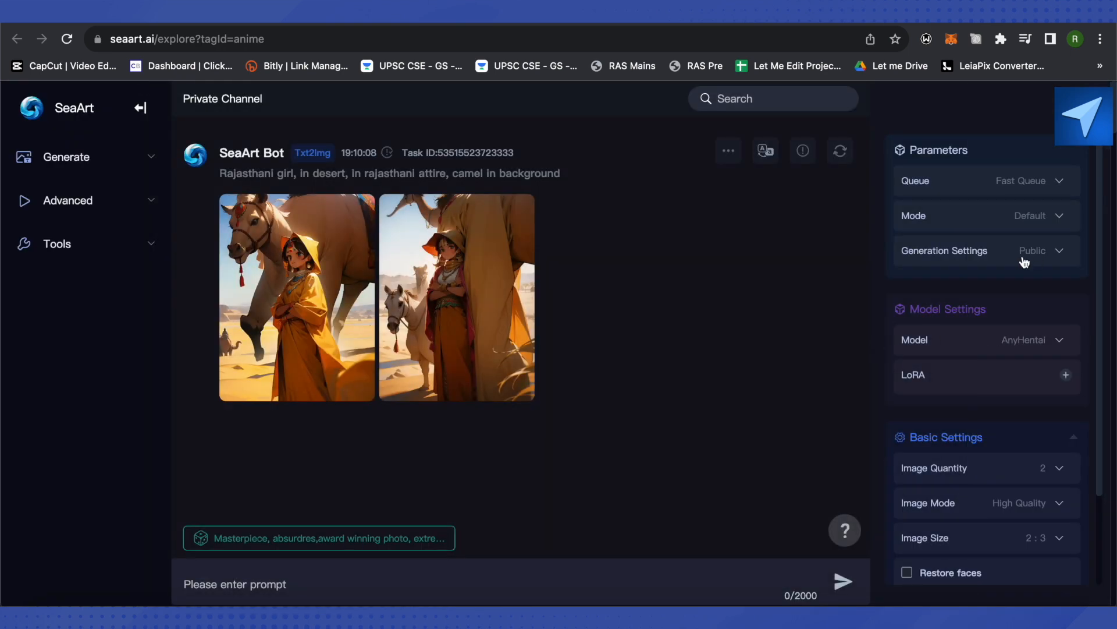
- View the LoRA style library and close it without choosing a style
click(1016, 386)
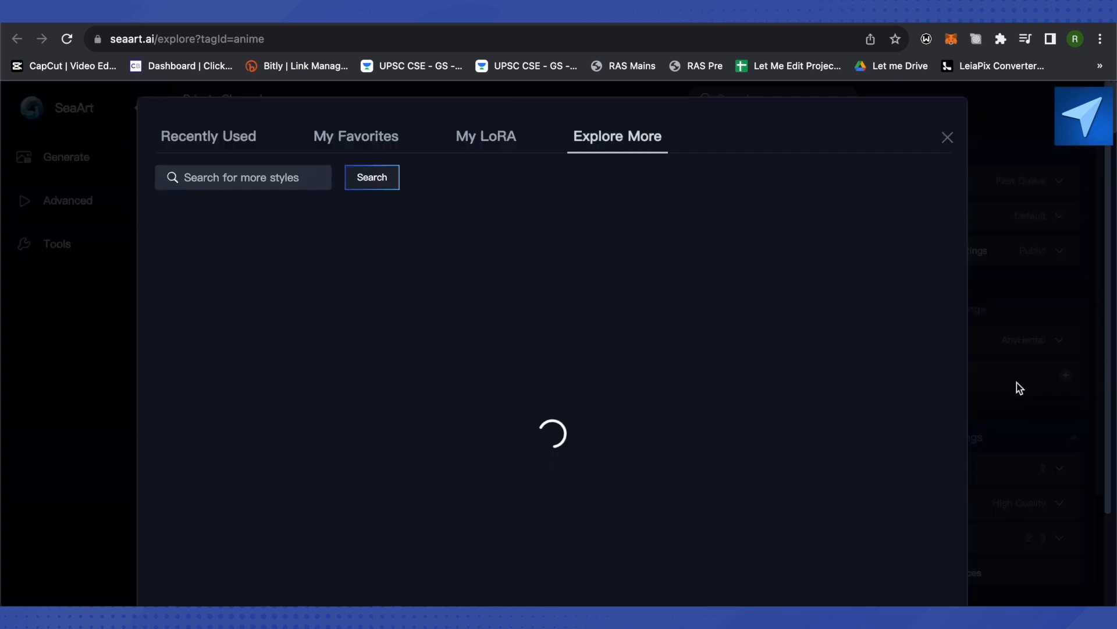
click(1017, 382)
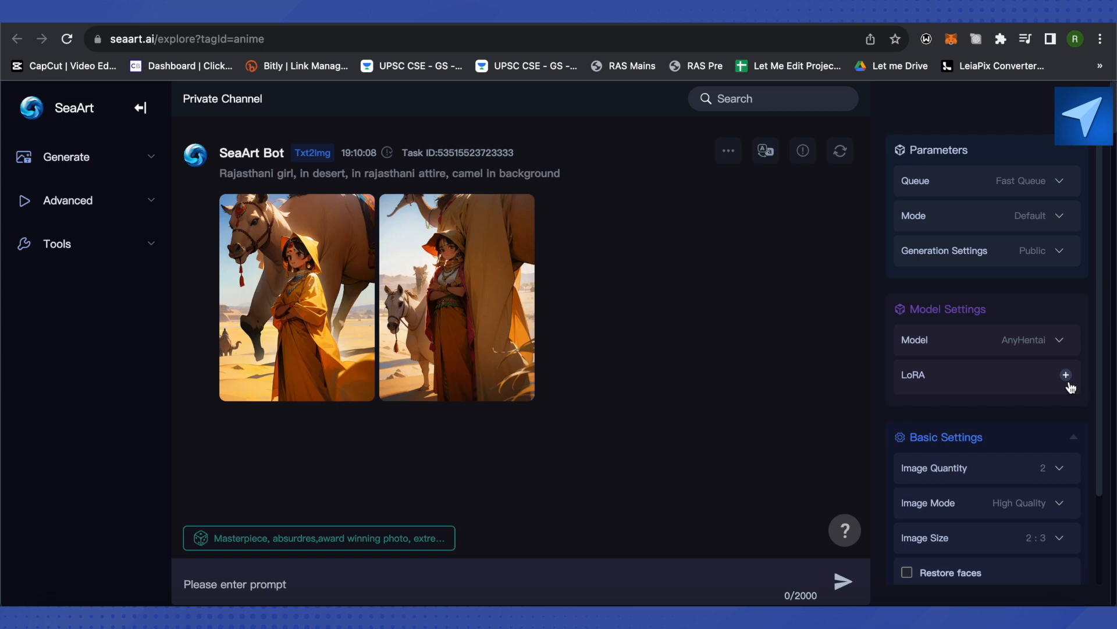
- Review the available options for Image Quantity, Image Mode and Image Size in the basic settings
scroll(993, 386, down, 2)
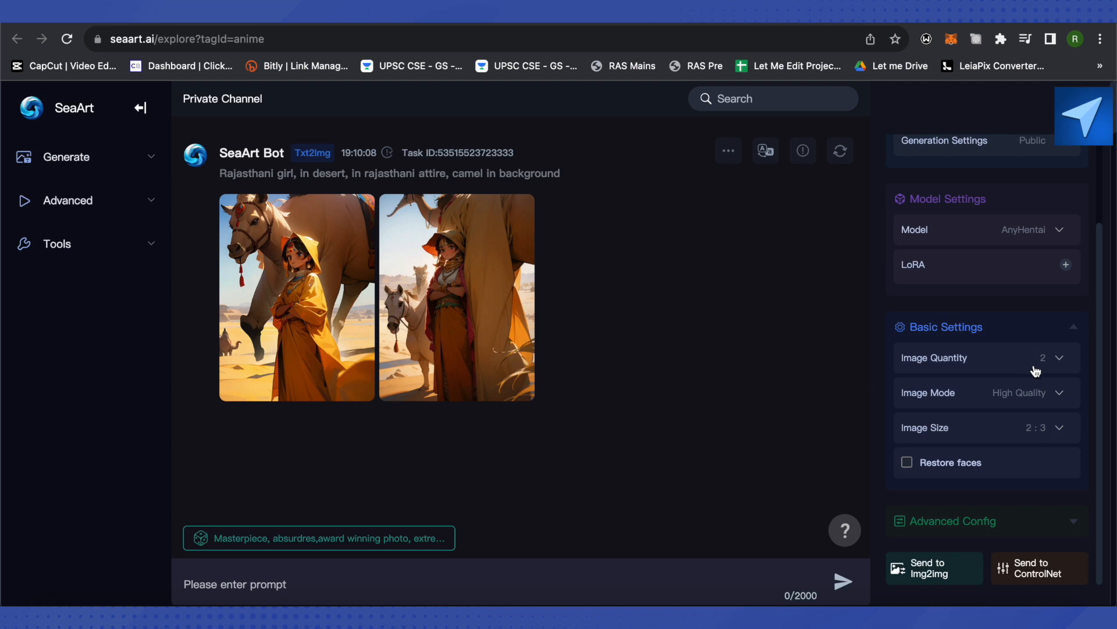
click(1038, 365)
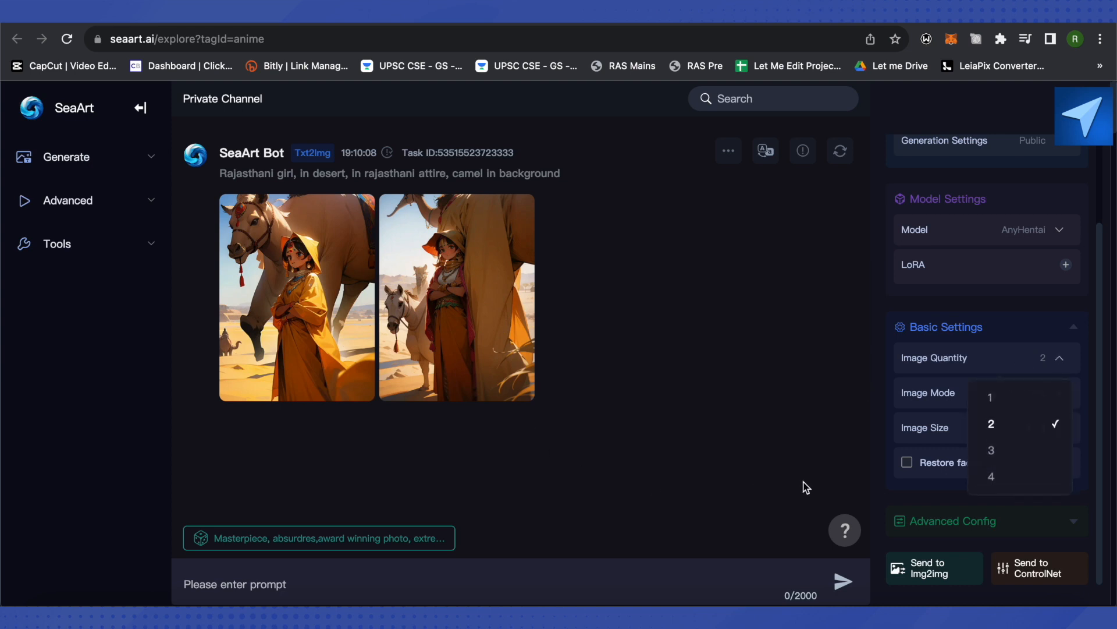
click(985, 365)
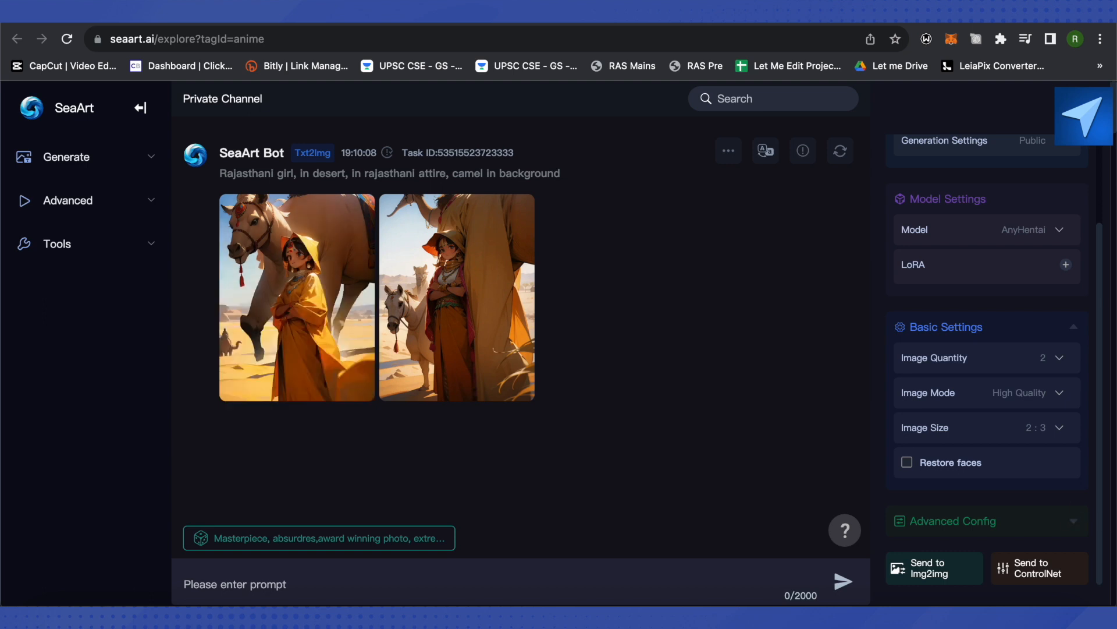
click(1020, 391)
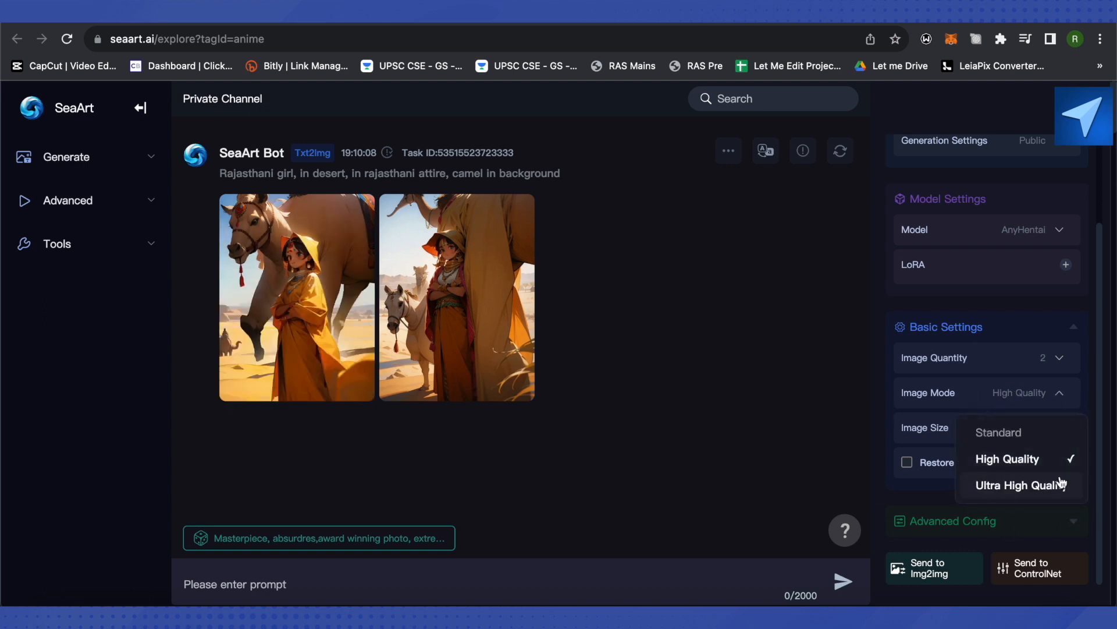
click(975, 391)
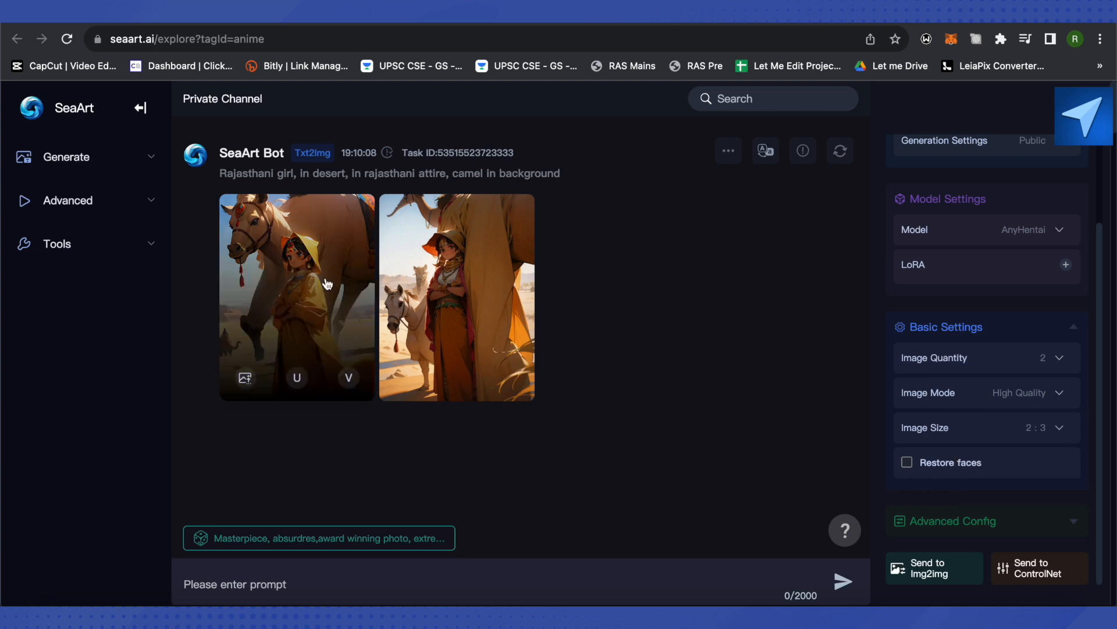
click(323, 283)
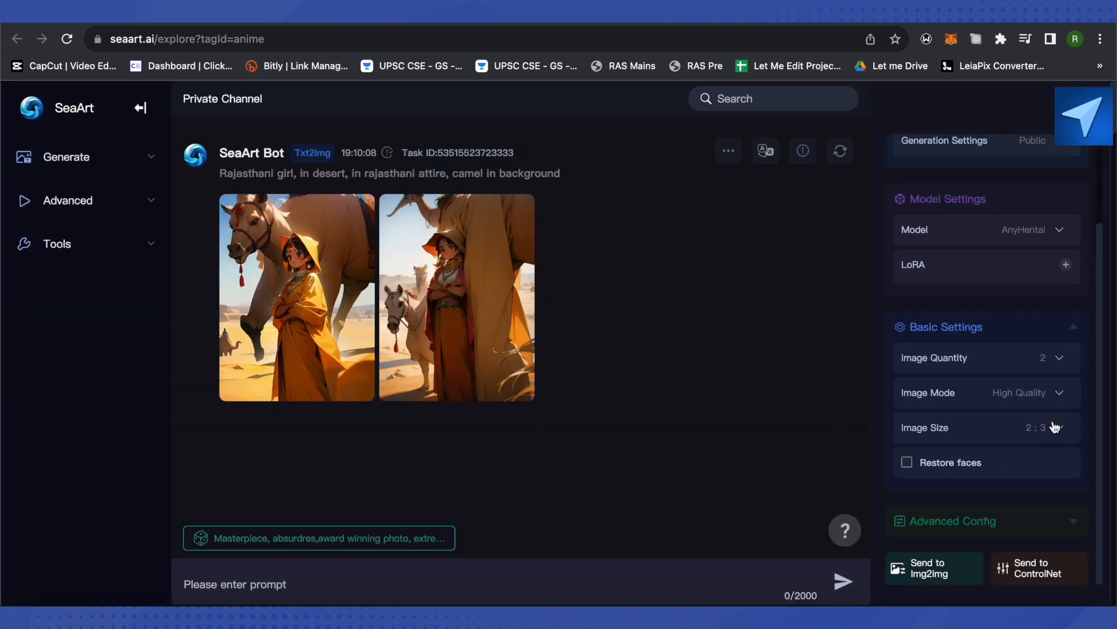
click(1011, 430)
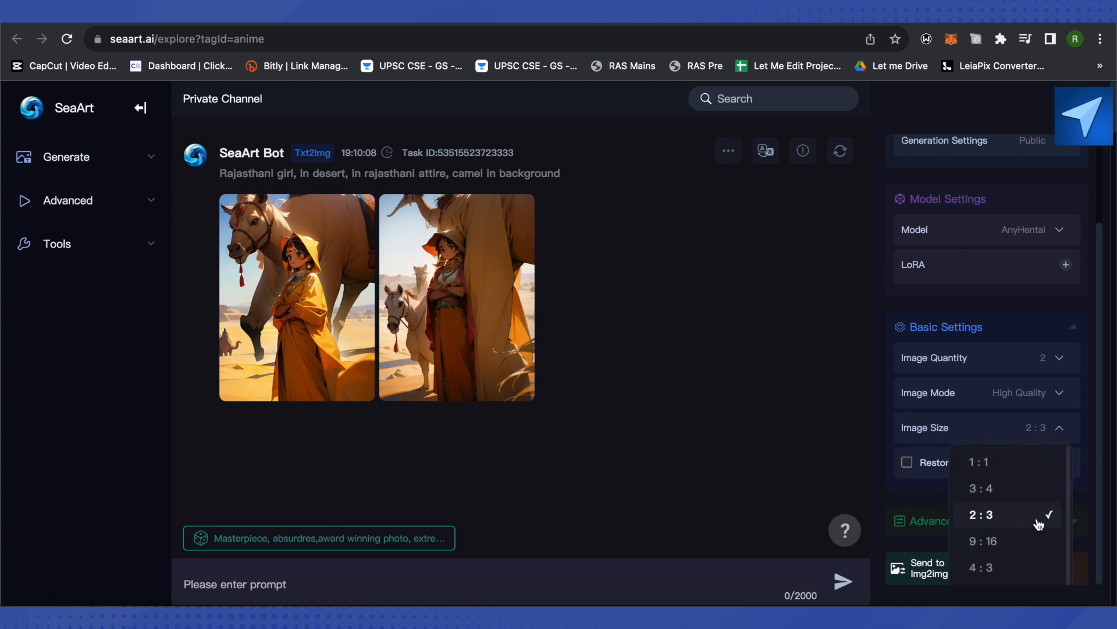
scroll(995, 527, down, 1)
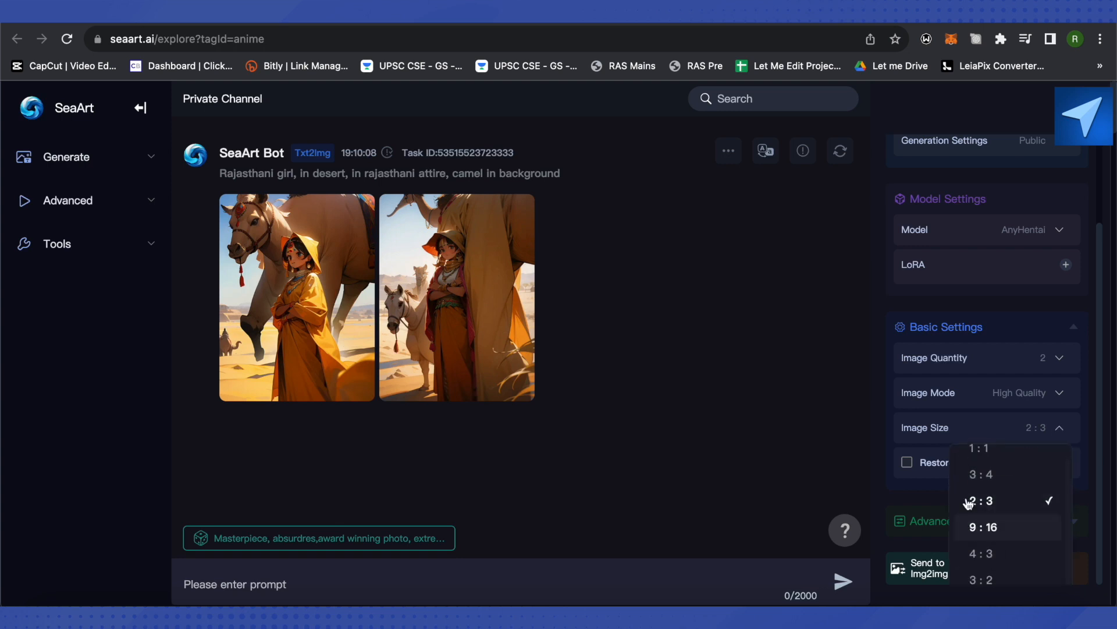
click(877, 438)
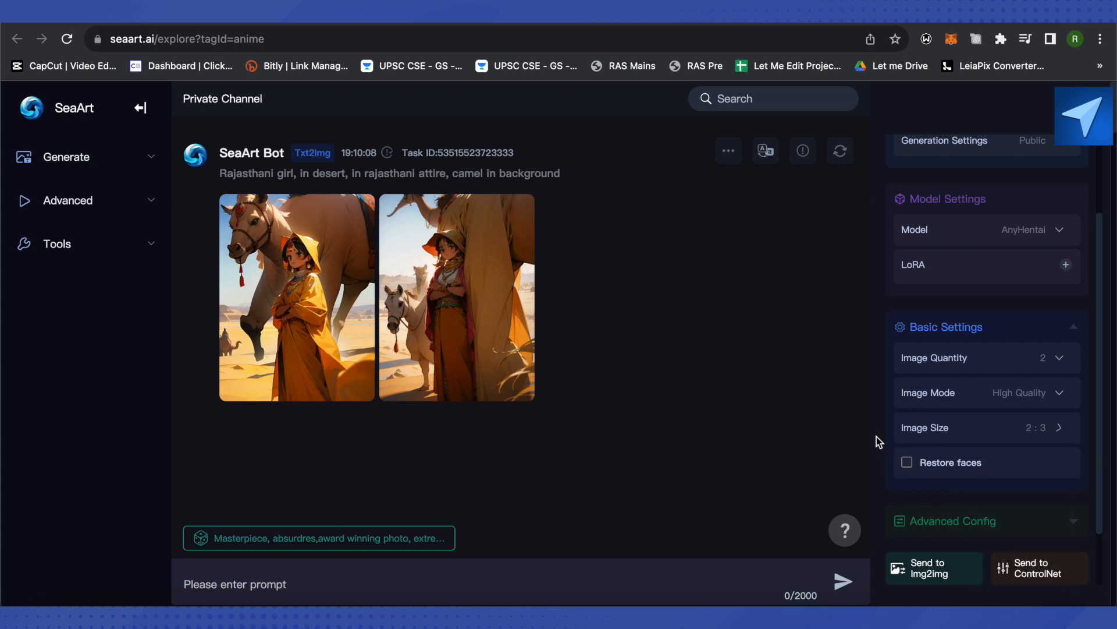
- Expand Advanced Config and examine the negative prompts and the sampling settings
click(983, 518)
scroll(982, 517, down, 6)
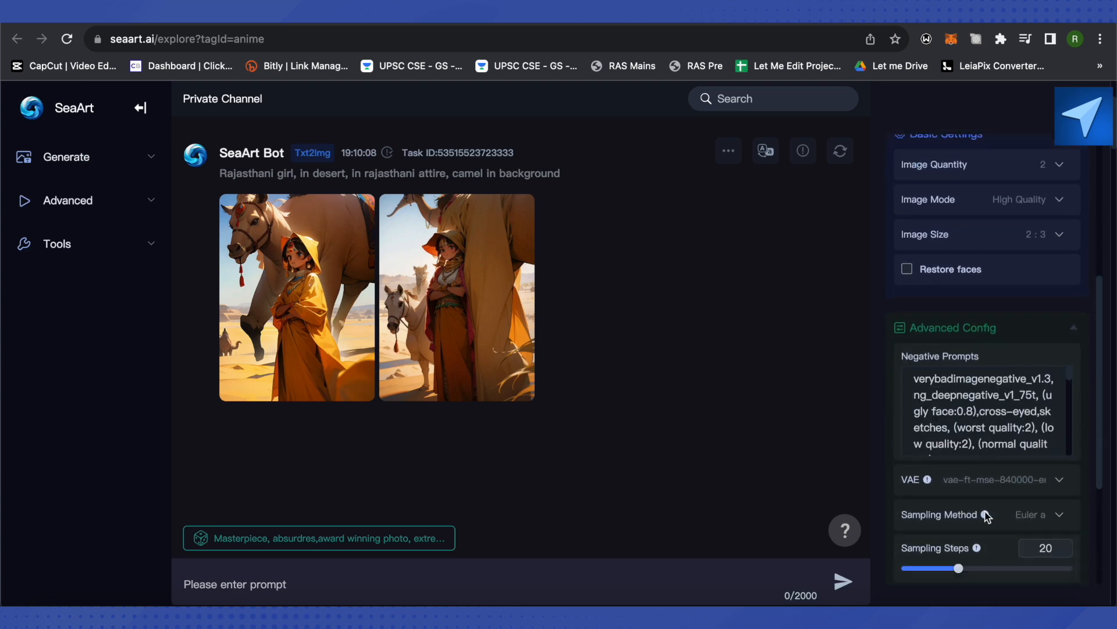
scroll(980, 513, down, 2)
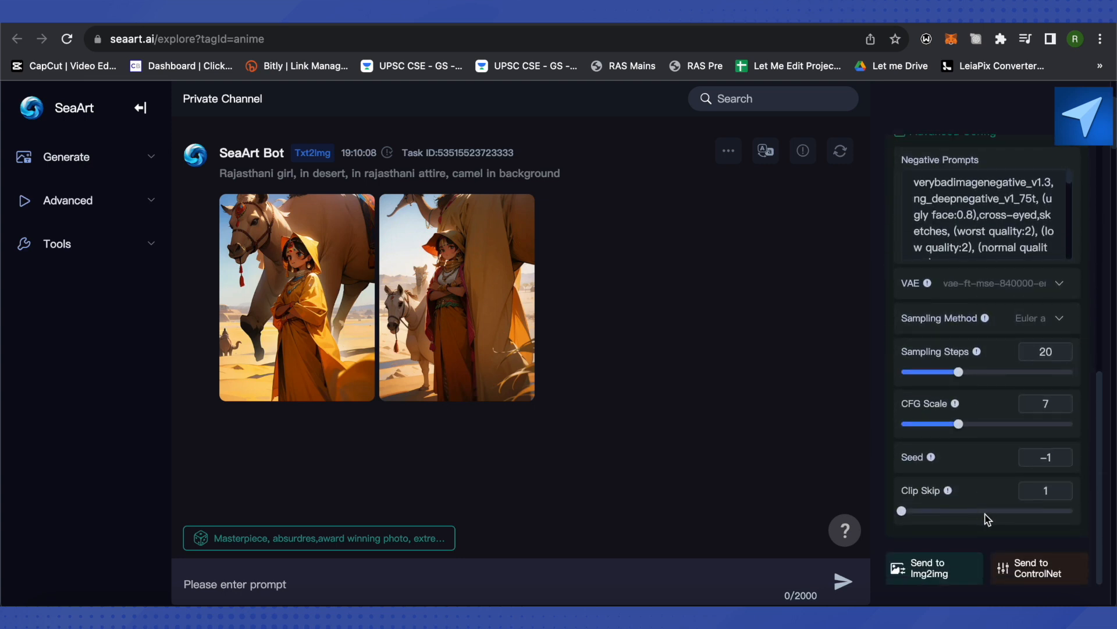
scroll(965, 263, down, 3)
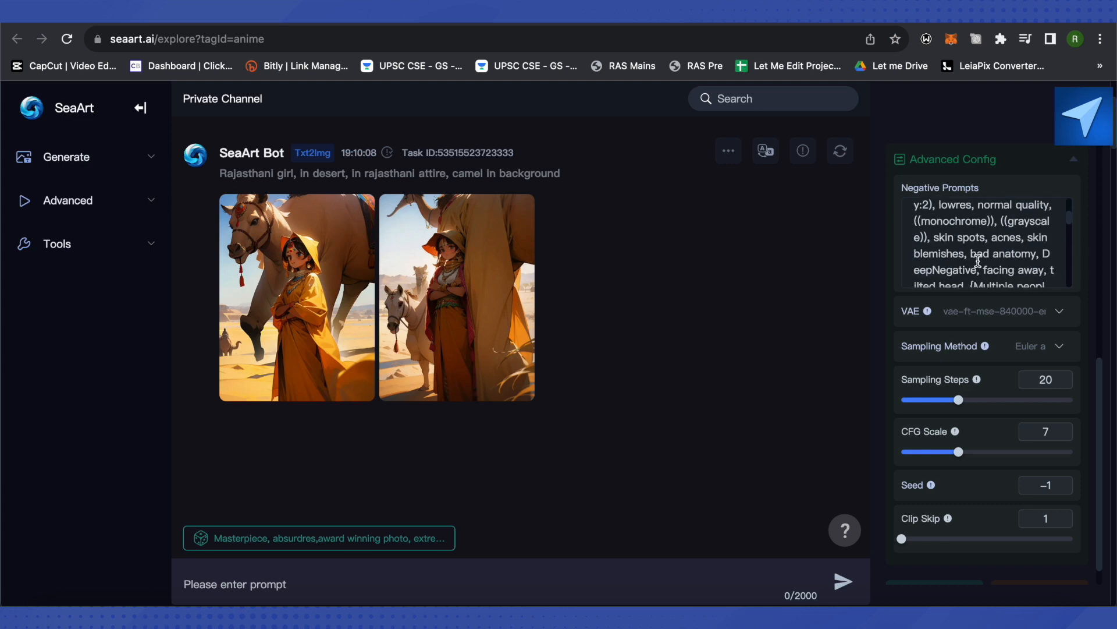
scroll(979, 260, down, 2)
scroll(984, 256, up, 3)
scroll(989, 252, down, 2)
scroll(991, 251, down, 1)
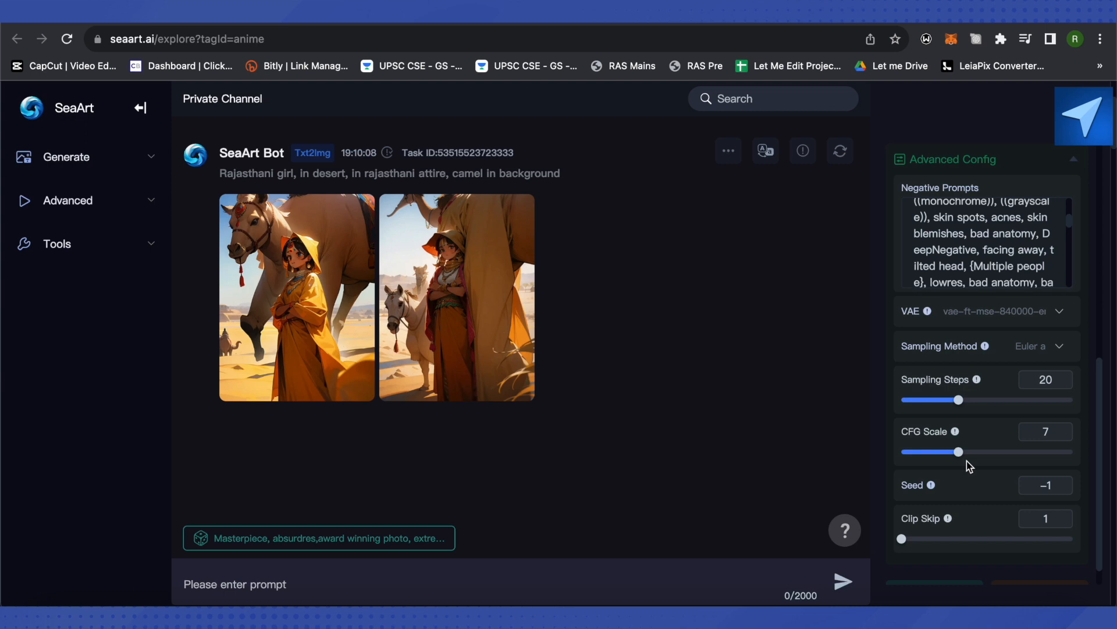
- Try a lower CFG Scale value and return it to 7
mouse_move(960, 455)
drag(959, 454, 914, 458)
drag(965, 459, 957, 463)
scroll(976, 480, down, 1)
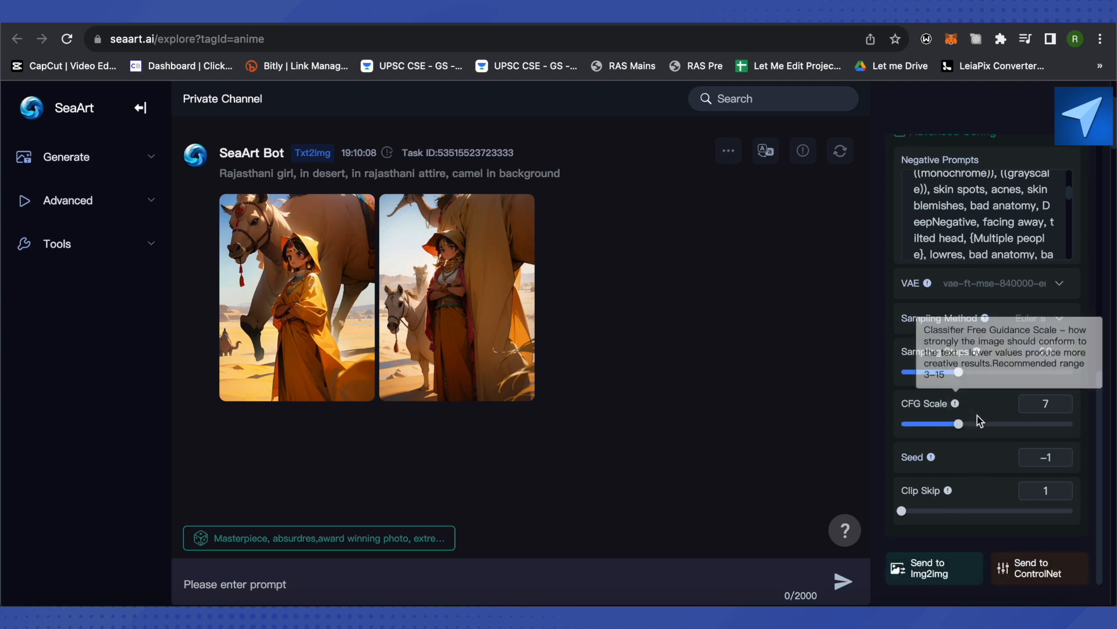